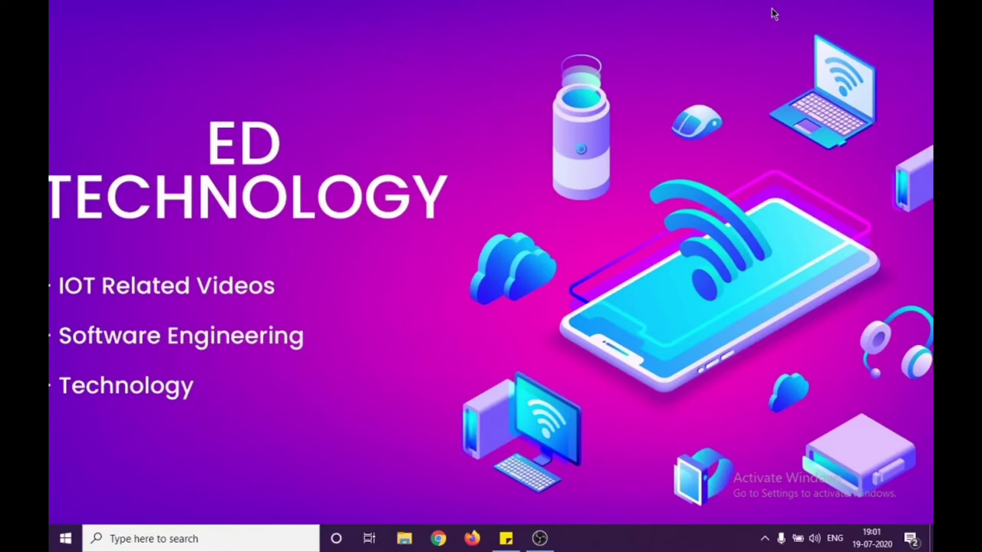
# Step: Search for WEKA in Windows Start and launch Weka 3.8
pyautogui.click(213, 539)
pyautogui.write('WEKA')
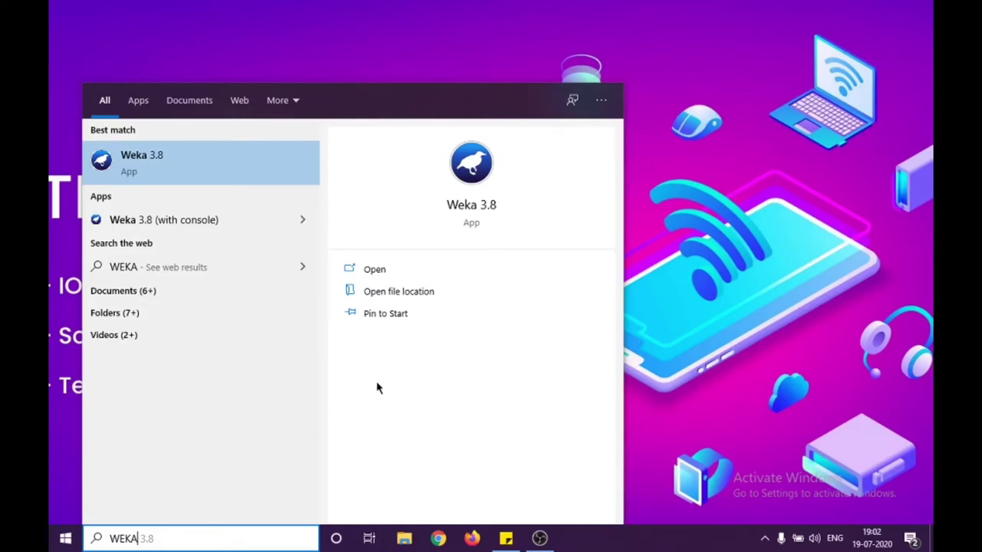
pyautogui.click(471, 206)
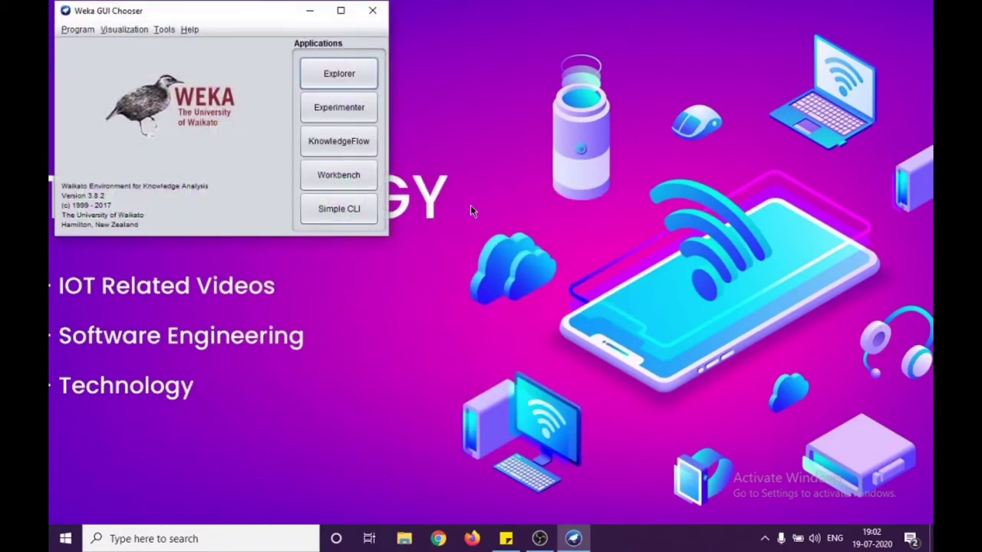
# Step: Drag the Weka GUI Chooser window from the top-left to the centre of the screen
pyautogui.moveTo(253, 14); pyautogui.dragTo(561, 161)
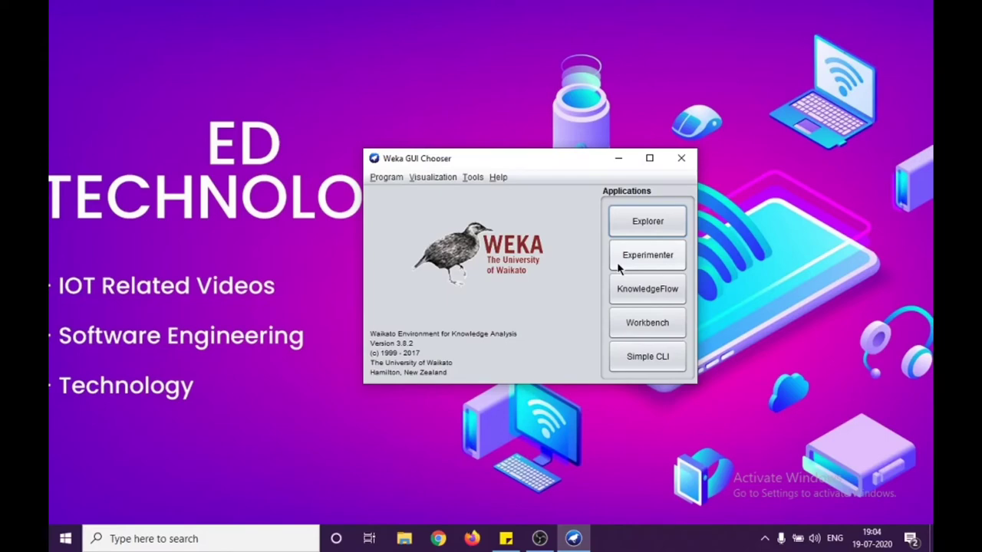
pyautogui.click(506, 538)
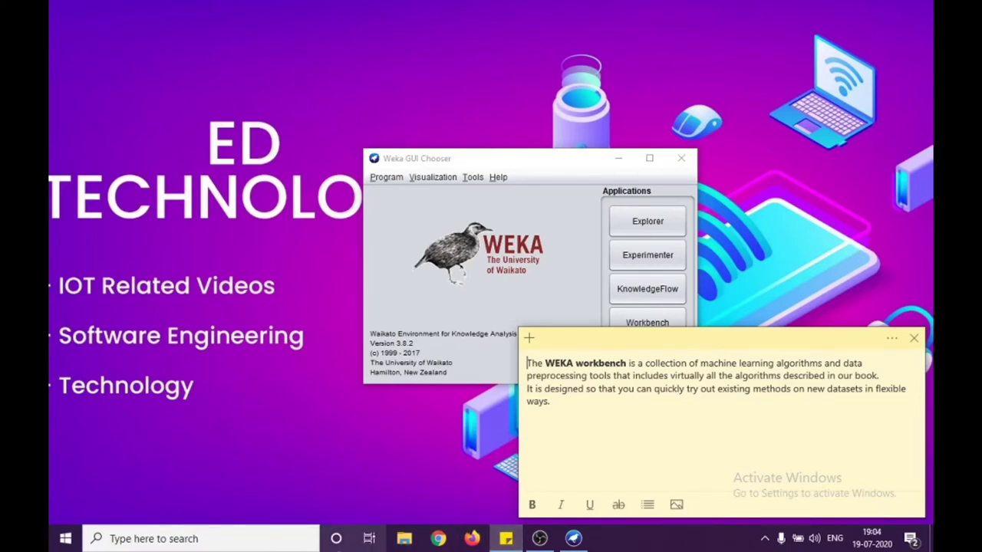
pyautogui.click(507, 538)
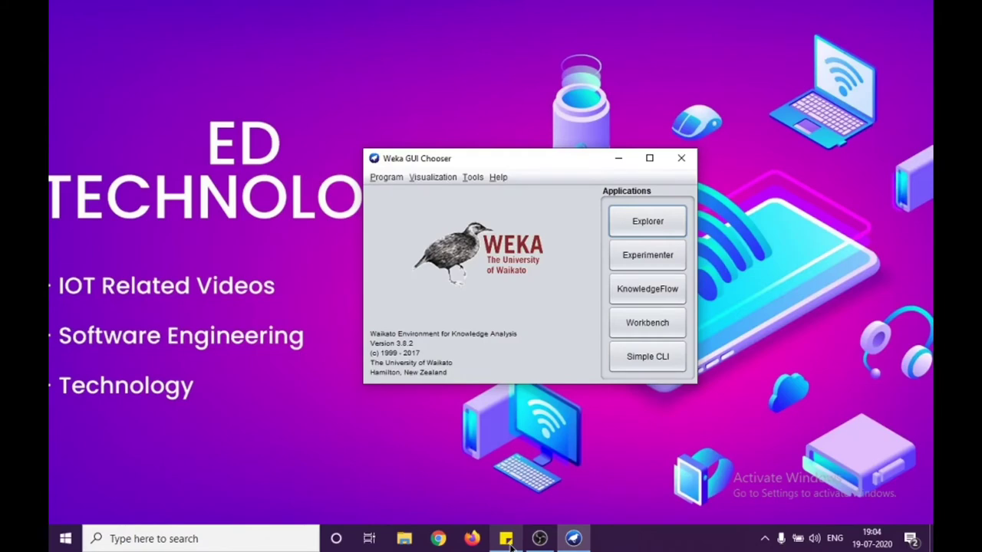
# Step: Launch the Explorer from the GUI Chooser's Applications panel
pyautogui.click(635, 228)
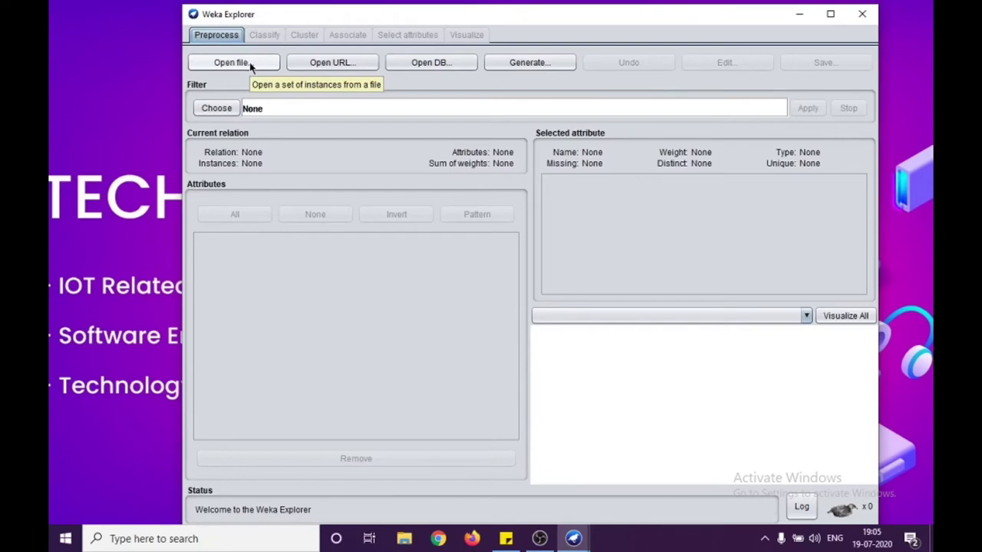
# Step: Bring up the Open file dialog from the Preprocess tab
pyautogui.click(250, 67)
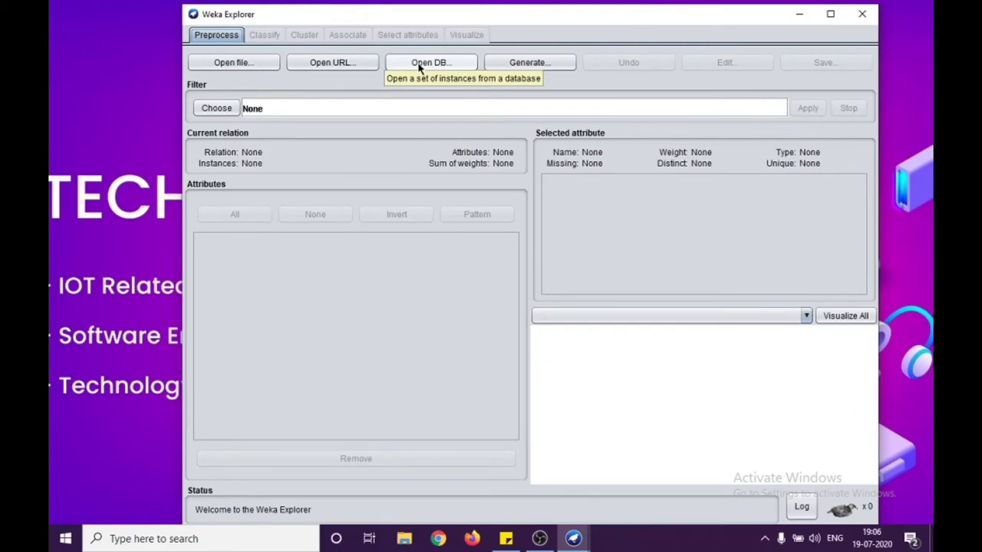
pyautogui.click(419, 67)
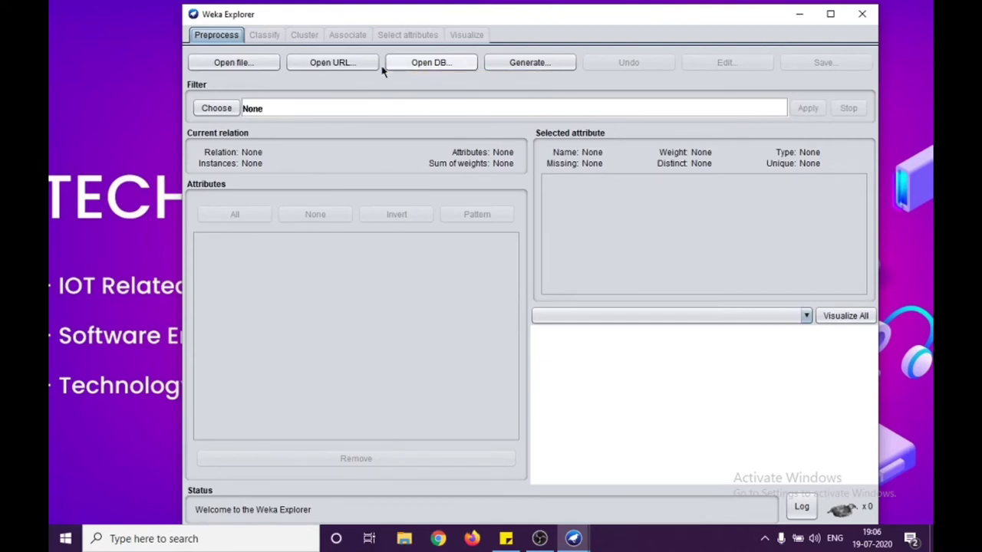
# Step: Browse in the Open dialog to C:\Program Files\Weka-3-8
pyautogui.click(267, 66)
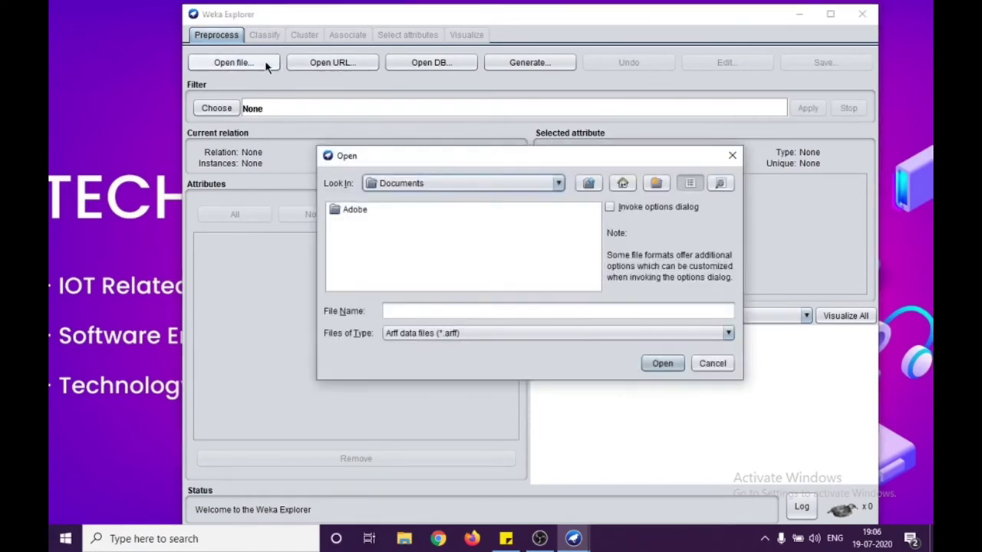
pyautogui.click(559, 184)
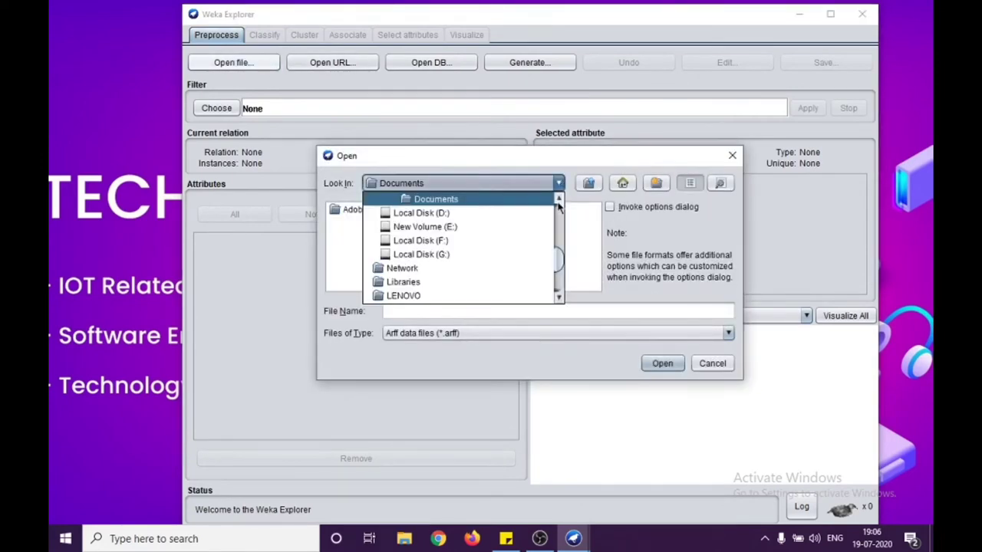
pyautogui.scroll(3, 559, 239)
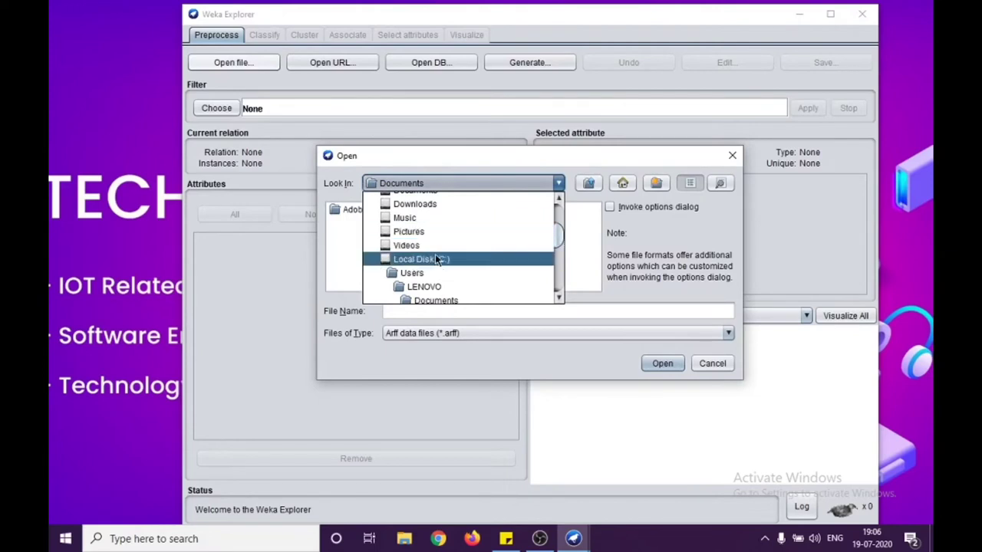
pyautogui.click(435, 258)
pyautogui.doubleClick(374, 238)
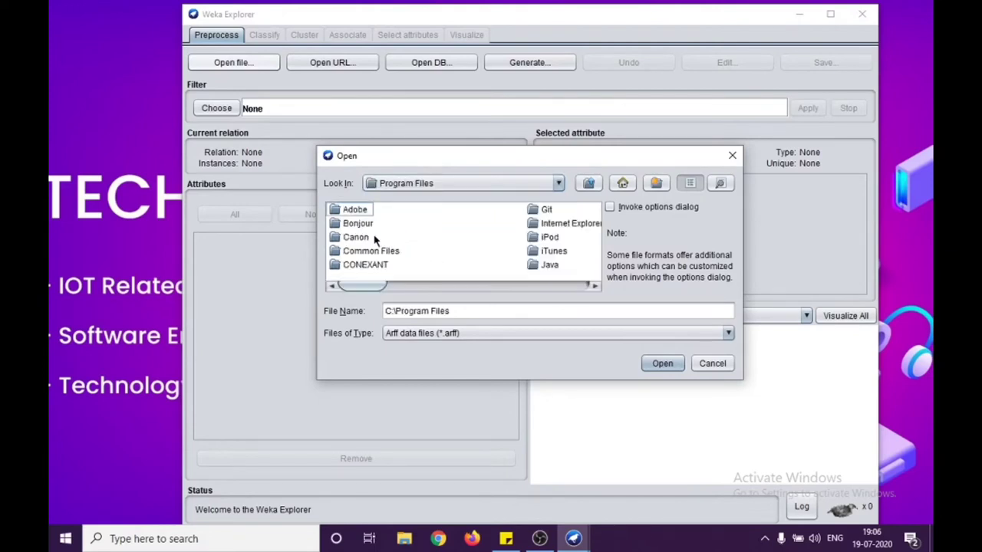
pyautogui.moveTo(367, 285); pyautogui.dragTo(480, 285)
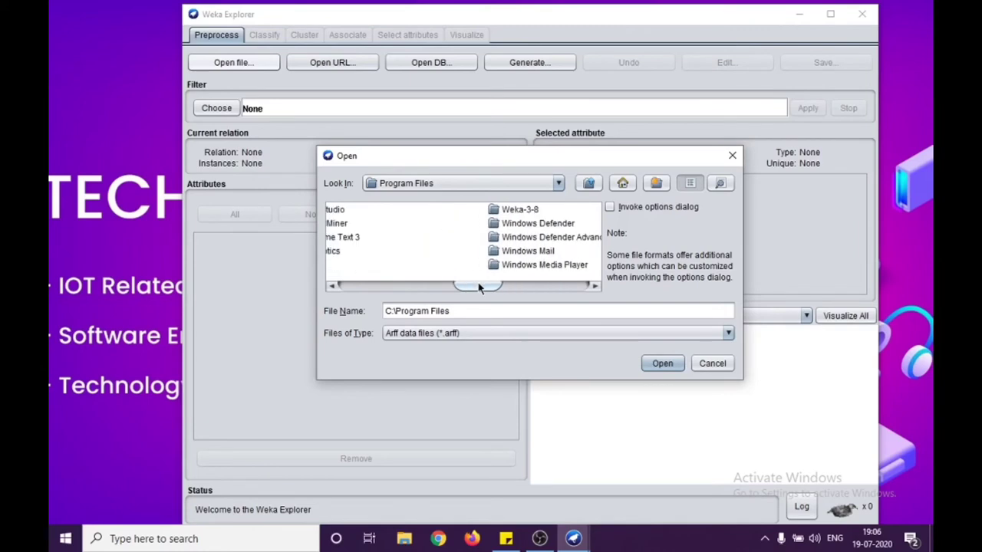
pyautogui.click(514, 213)
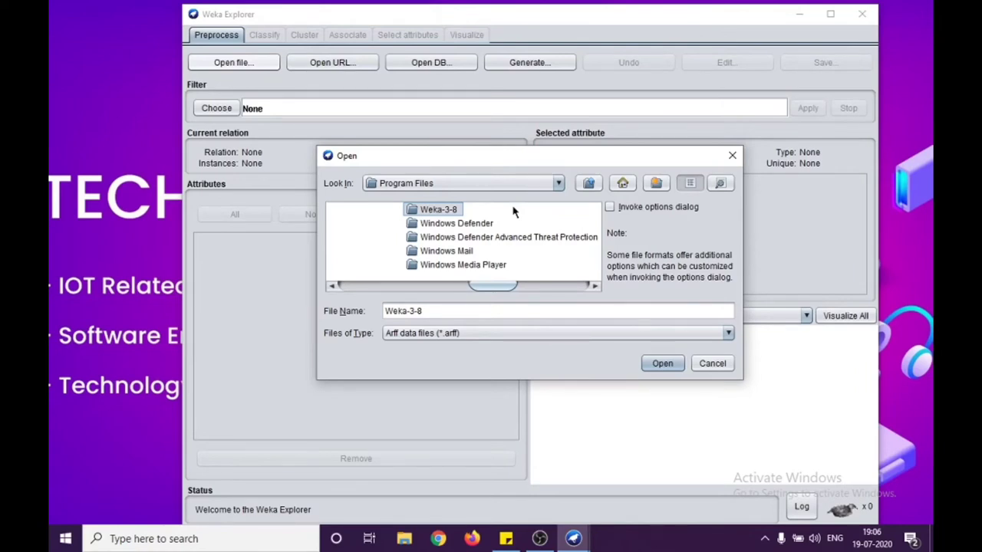
pyautogui.click(557, 184)
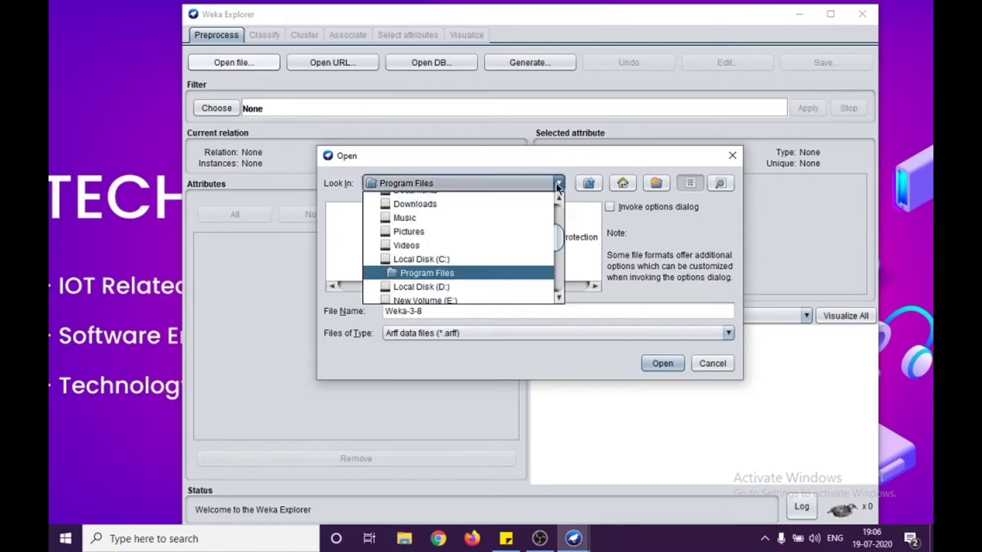
pyautogui.click(440, 275)
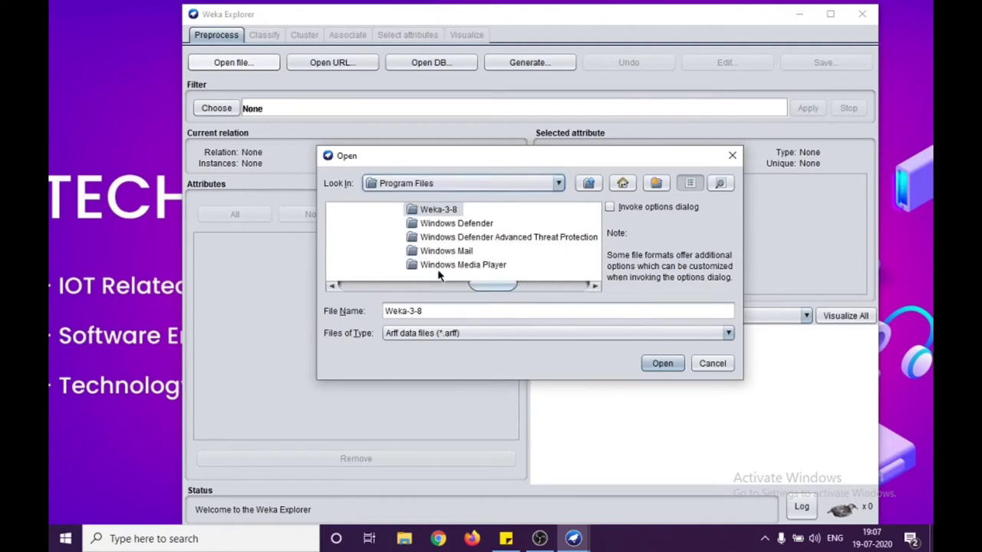
pyautogui.click(432, 214)
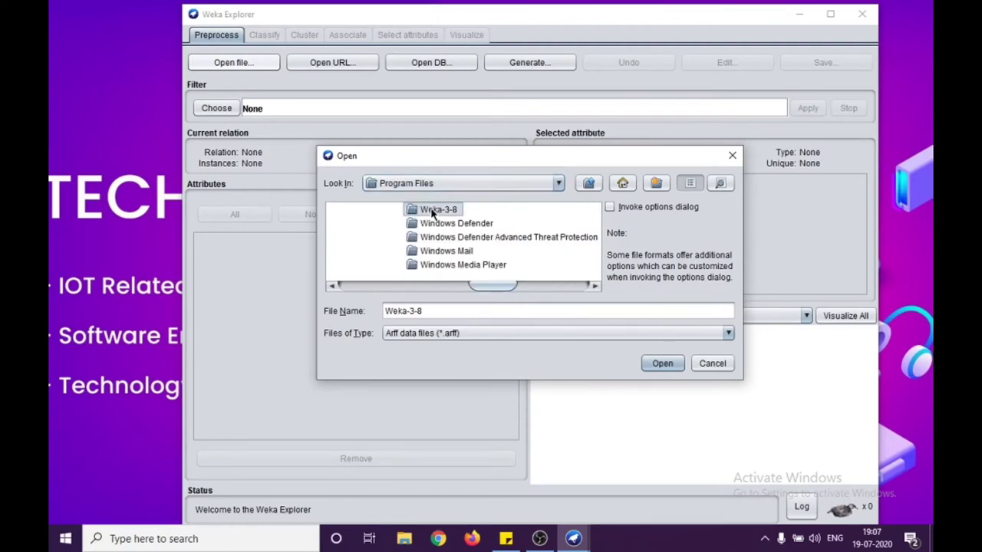
pyautogui.moveTo(434, 213); pyautogui.dragTo(420, 212)
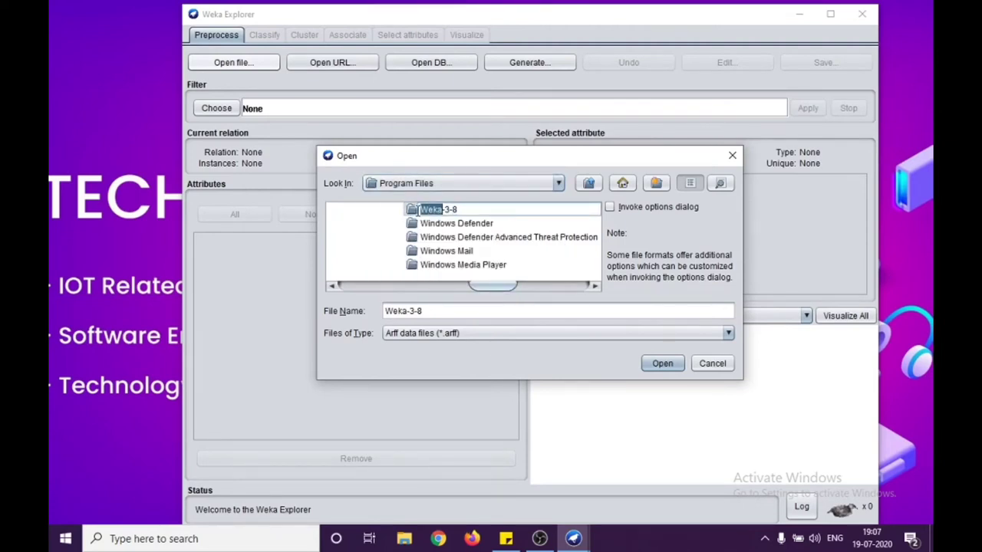
pyautogui.doubleClick(414, 212)
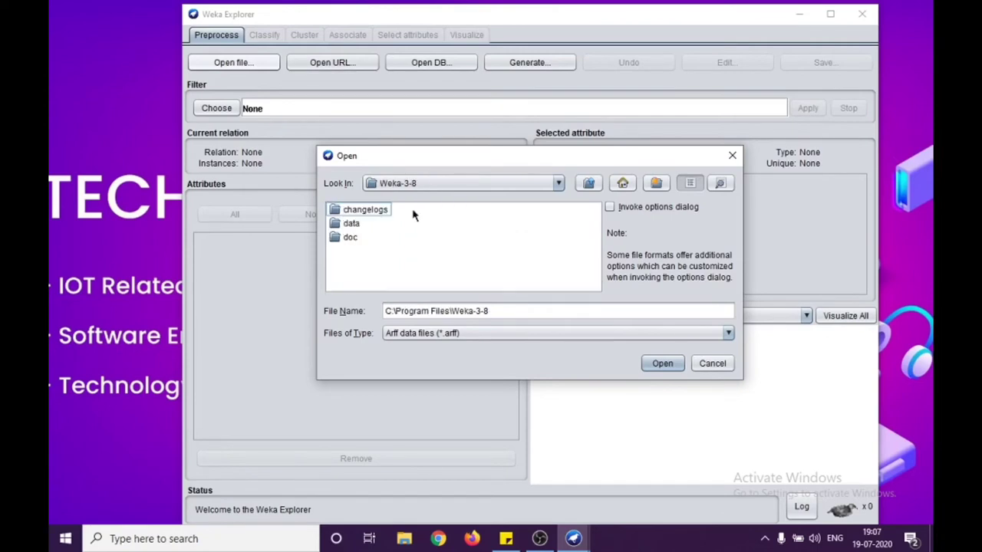
# Step: Open the data folder and load weather.nominal.arff
pyautogui.click(338, 228)
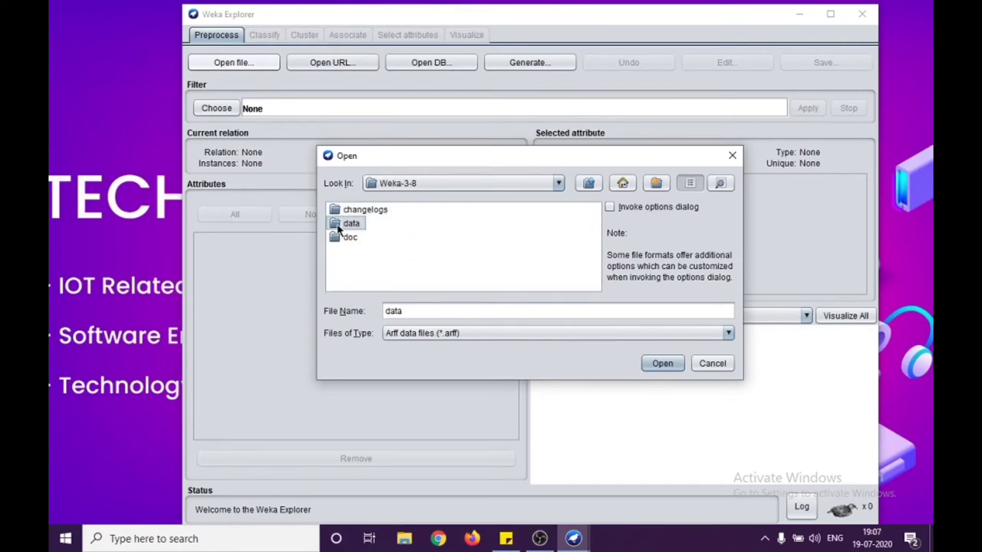
pyautogui.doubleClick(338, 228)
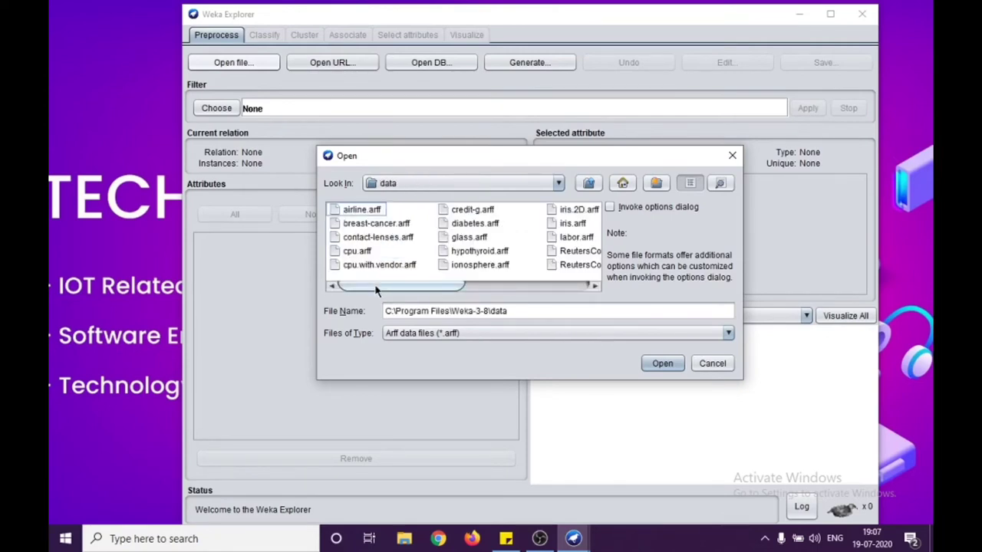
pyautogui.moveTo(376, 290)
pyautogui.mouseDown()
pyautogui.moveTo(503, 290)
pyautogui.moveTo(372, 291)
pyautogui.mouseUp()
pyautogui.moveTo(373, 287); pyautogui.dragTo(514, 295)
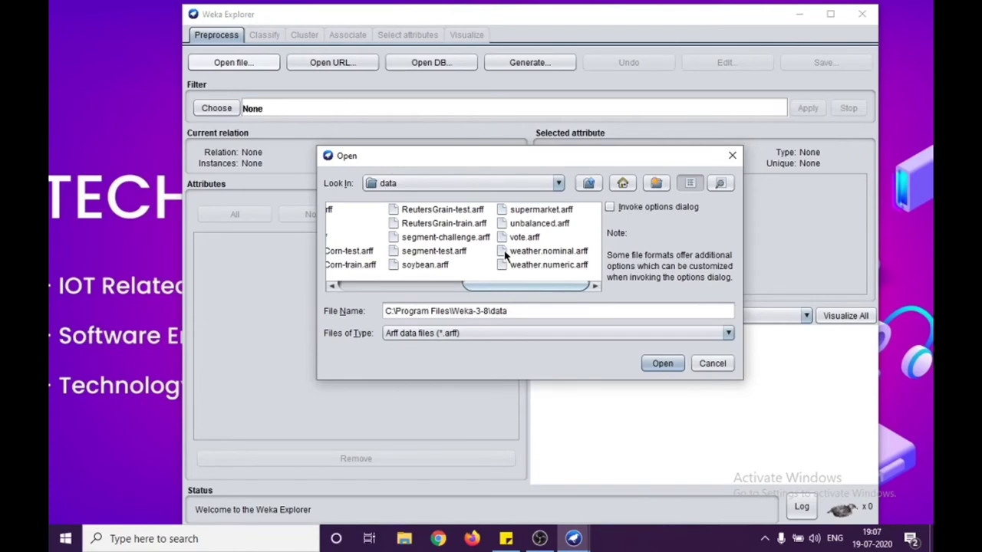
pyautogui.click(505, 254)
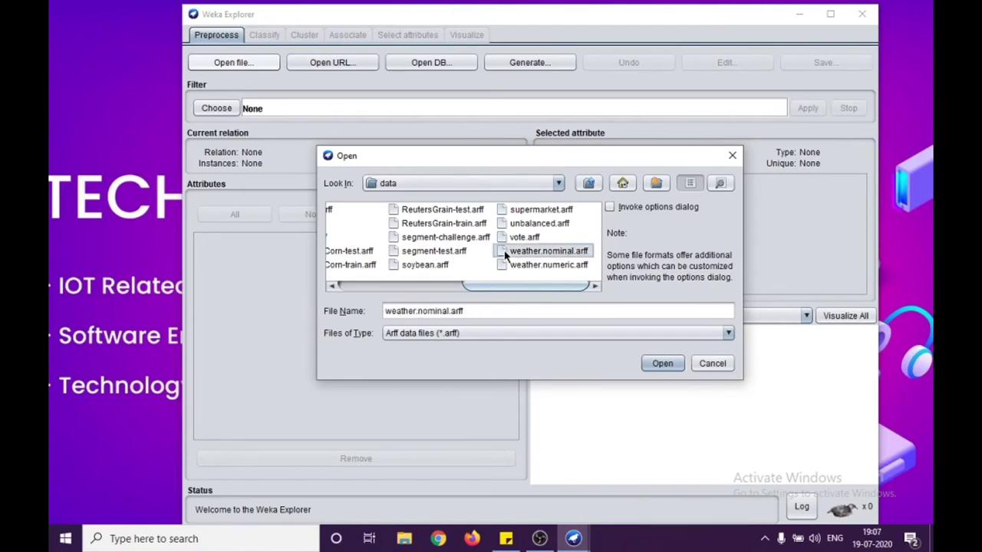
pyautogui.click(662, 364)
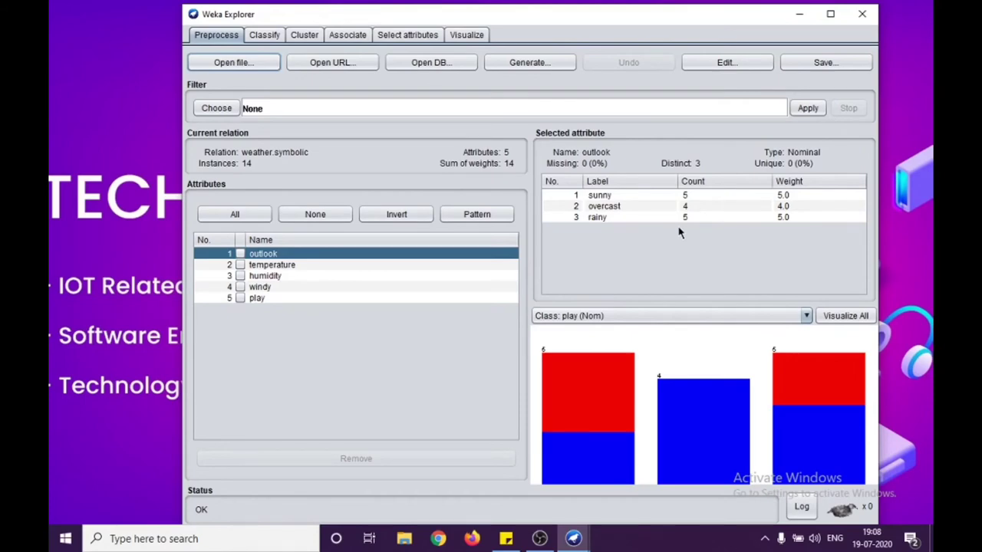
pyautogui.click(721, 68)
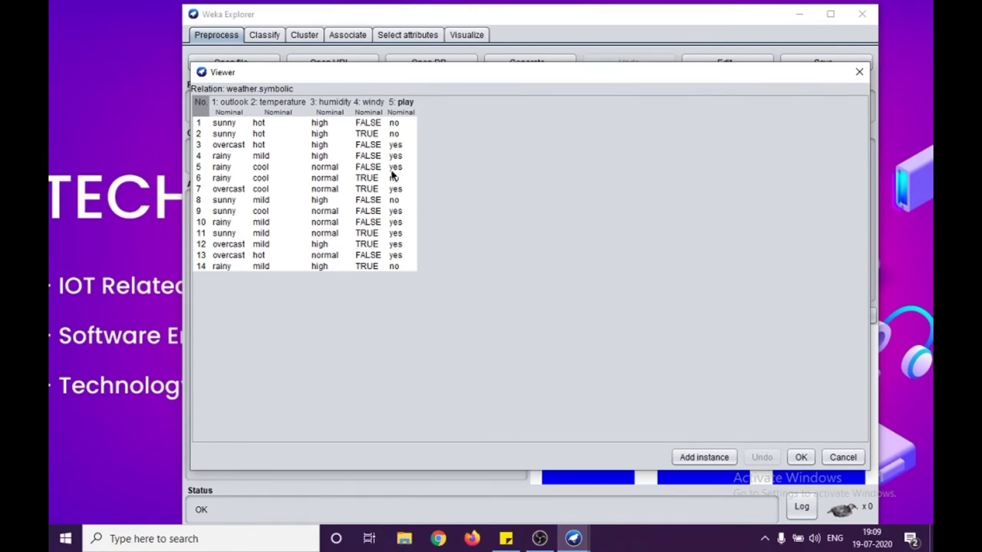
pyautogui.click(396, 136)
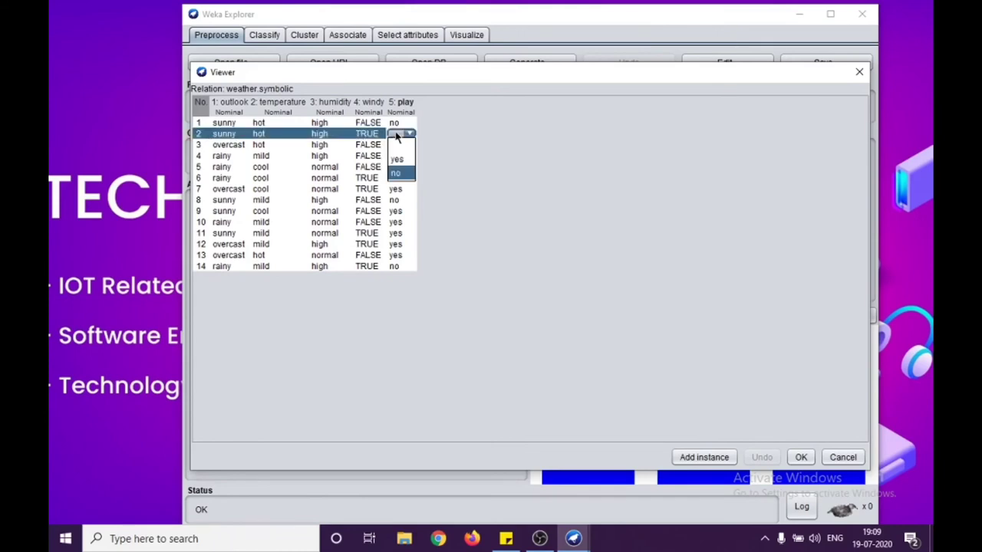
pyautogui.click(474, 162)
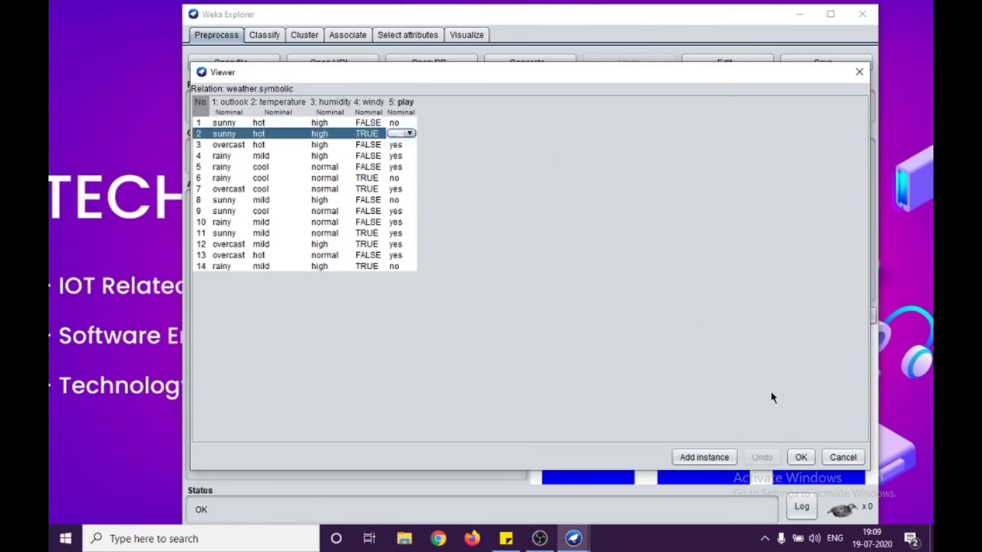
pyautogui.click(843, 457)
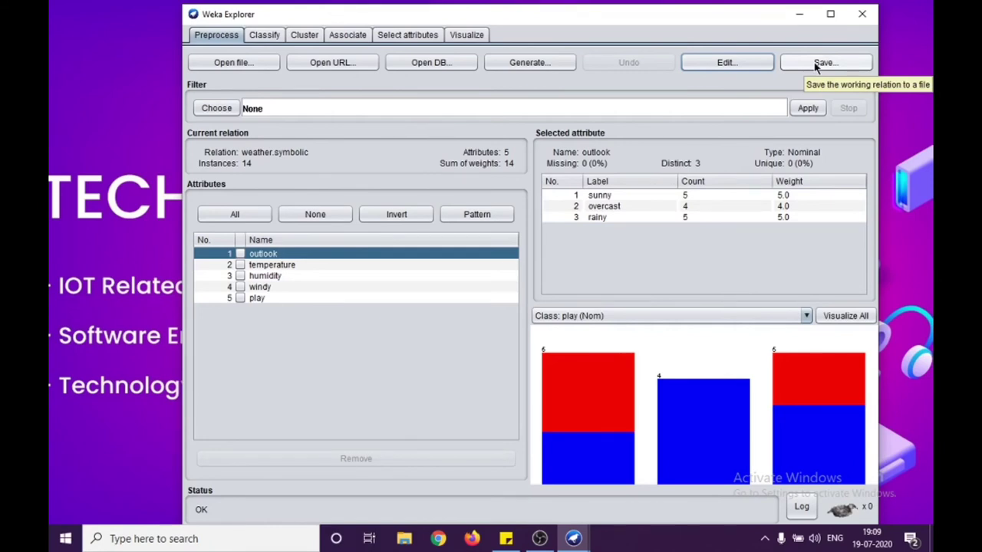
# Step: View the statistics for the temperature, humidity and play attributes in turn
pyautogui.click(817, 68)
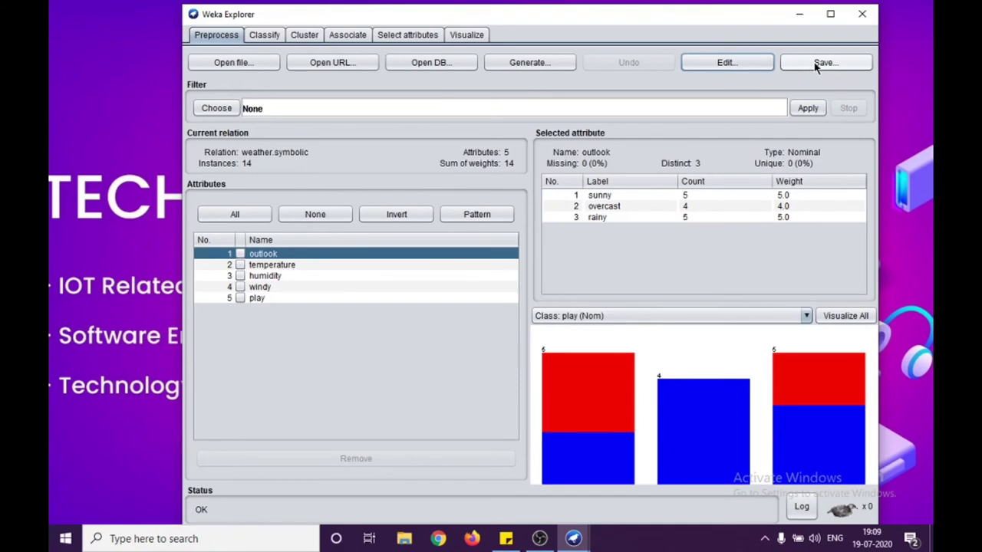
pyautogui.click(270, 267)
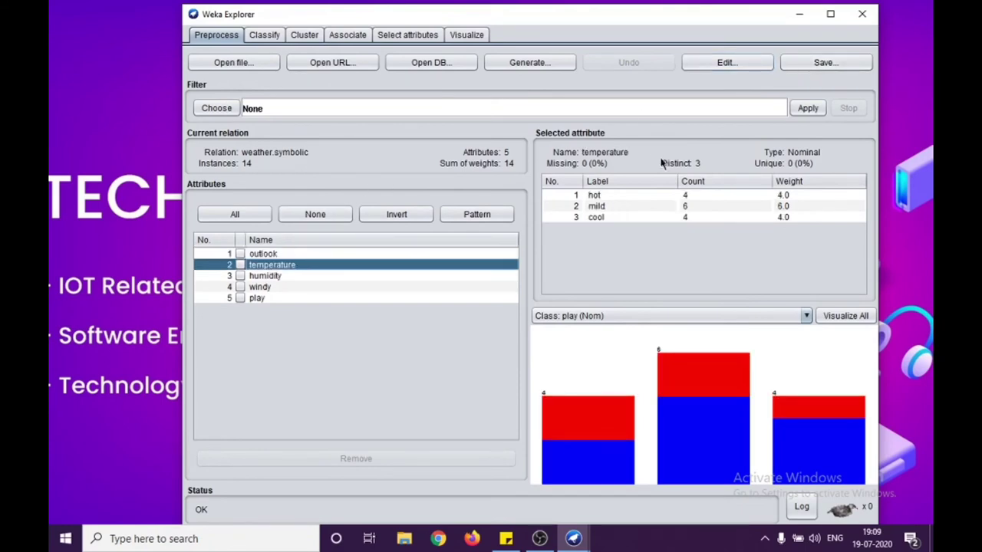
pyautogui.click(267, 277)
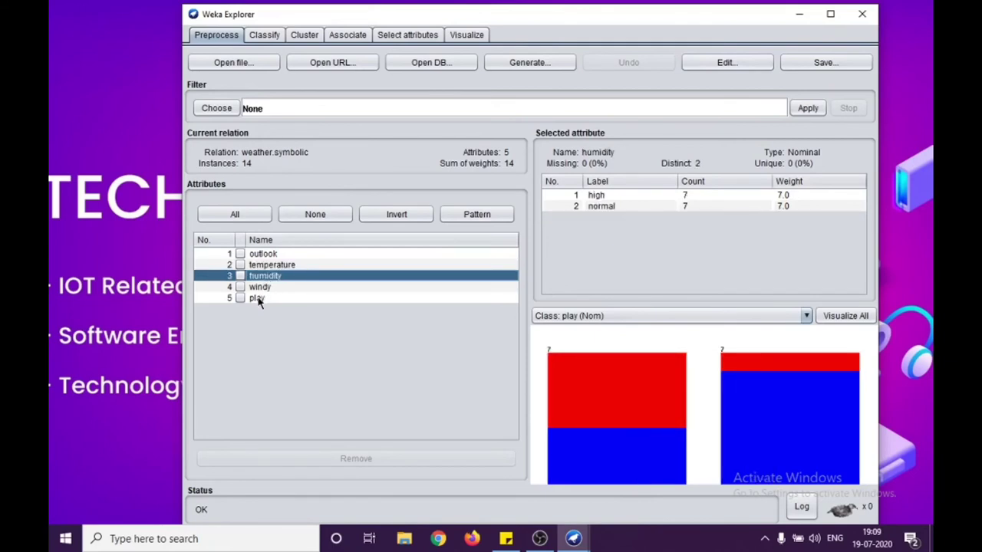
pyautogui.click(259, 299)
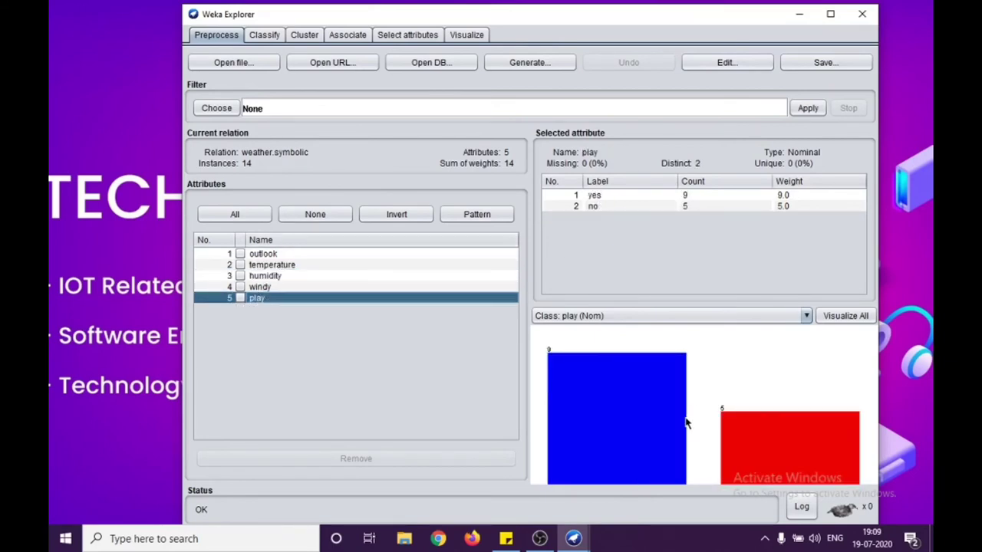
# Step: Return to the humidity attribute, showing 7 high and 7 normal instances
pyautogui.moveTo(665, 357)
pyautogui.click(259, 278)
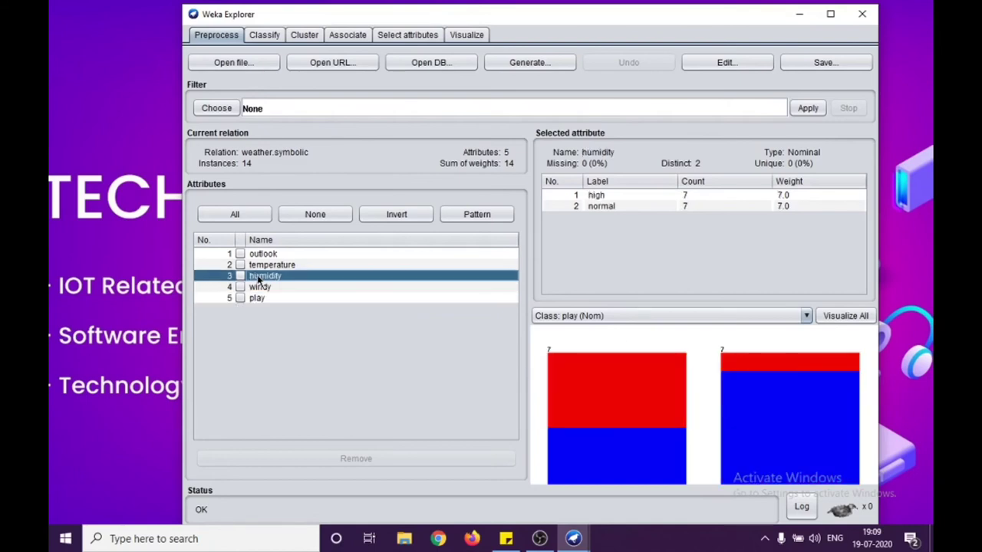
pyautogui.moveTo(608, 386)
pyautogui.moveTo(777, 368)
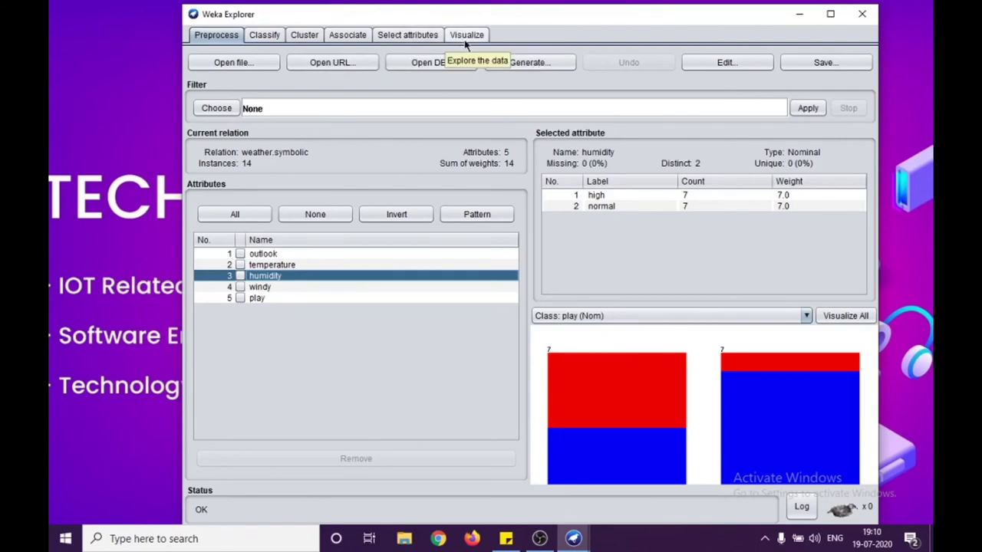
pyautogui.click(217, 111)
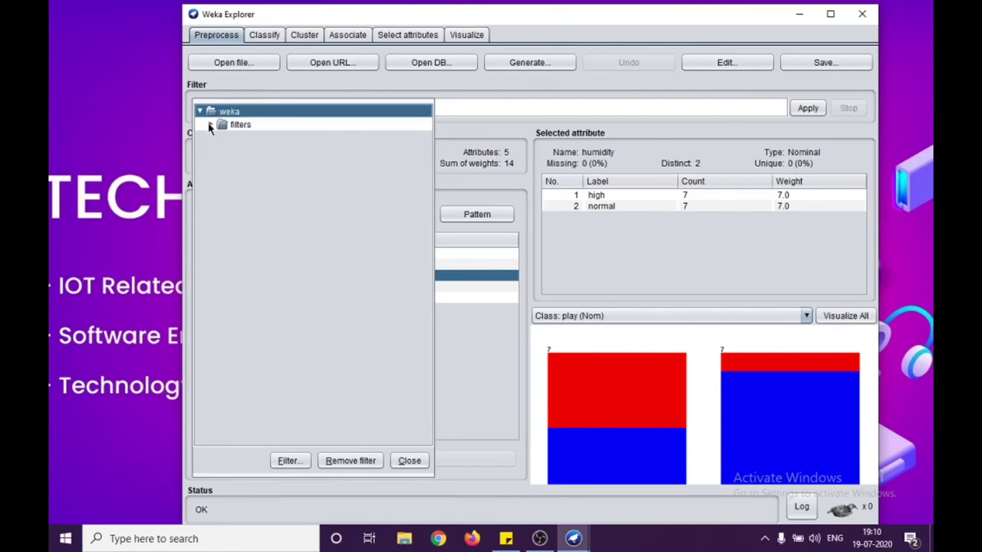
pyautogui.click(230, 131)
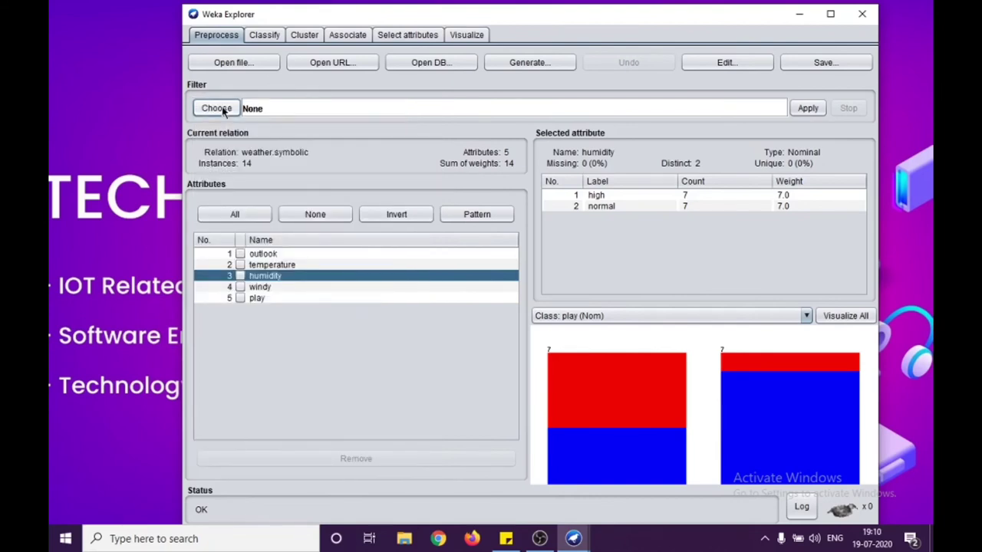
pyautogui.click(222, 109)
pyautogui.click(211, 127)
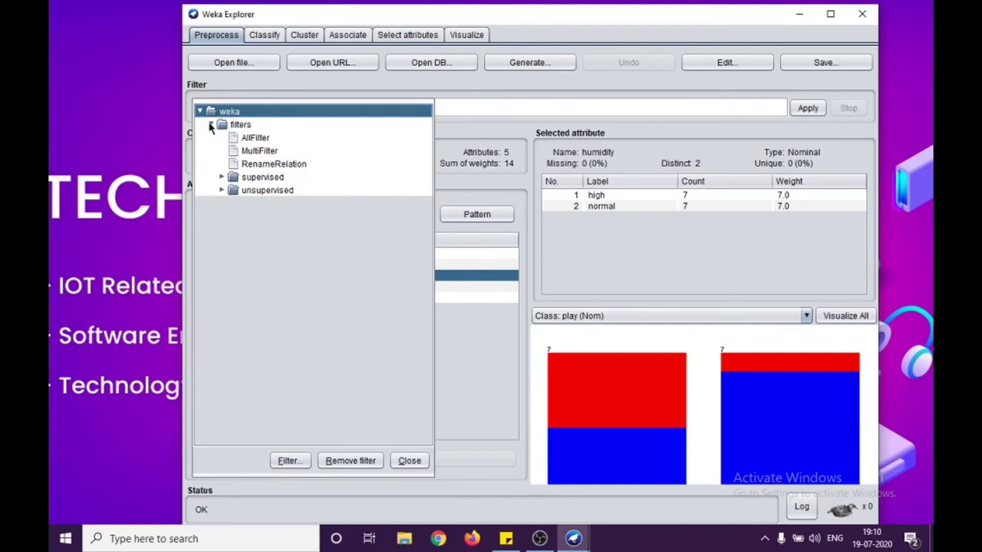
pyautogui.click(222, 178)
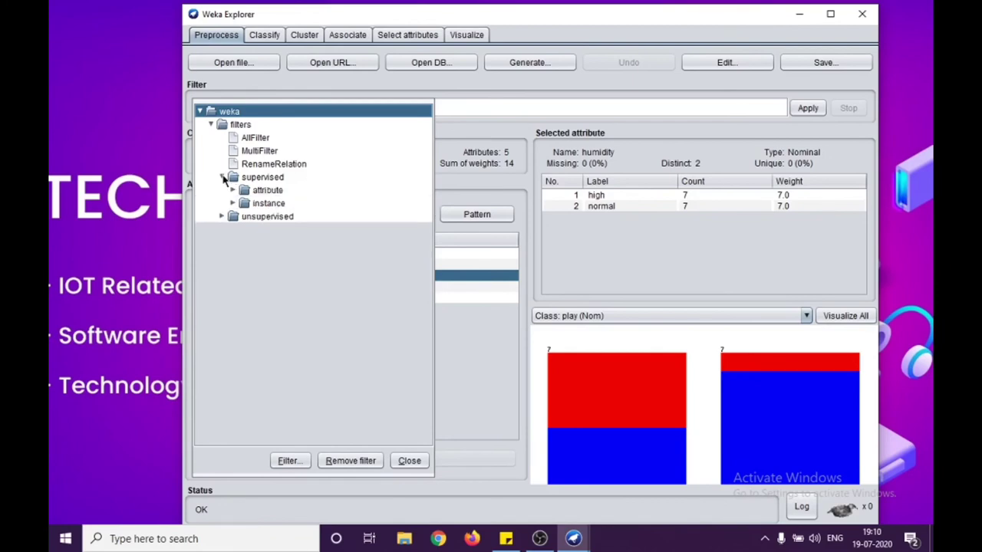
pyautogui.click(221, 217)
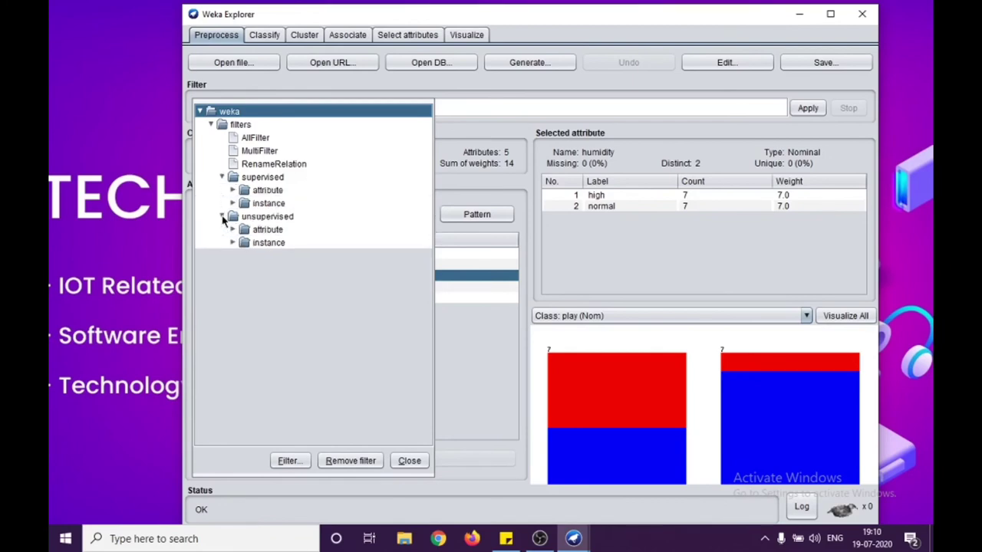
pyautogui.click(510, 413)
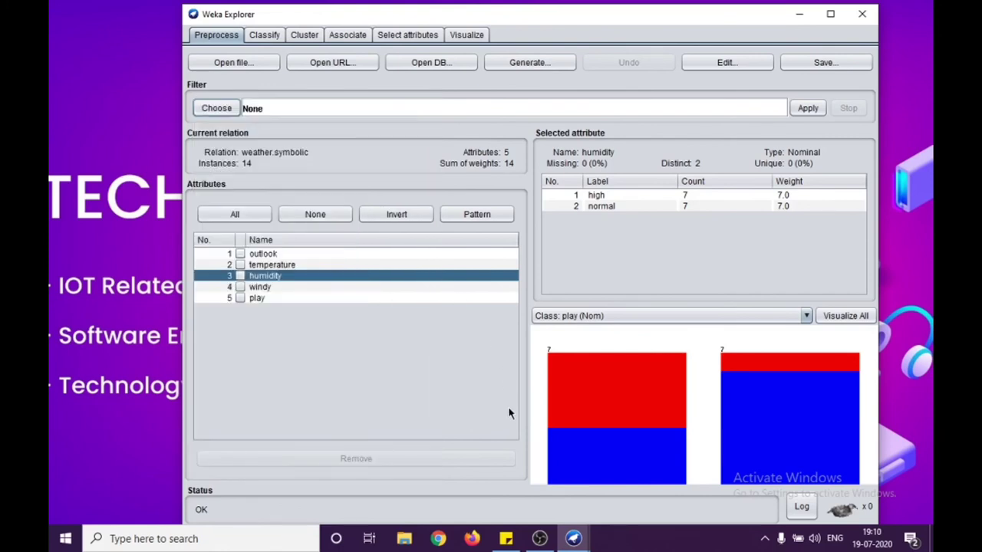